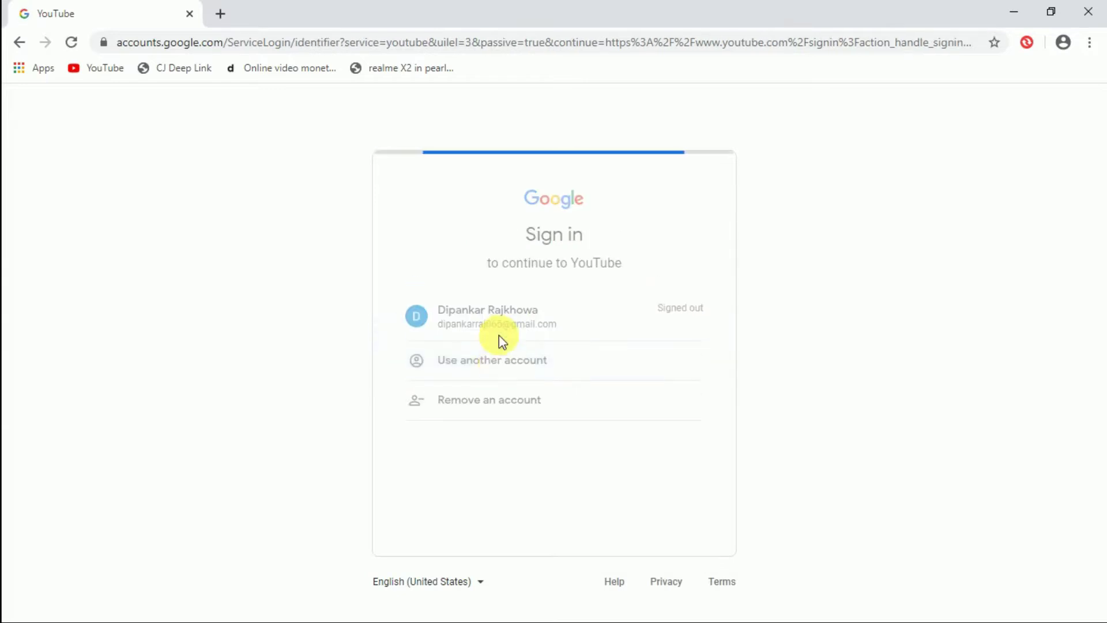
- Sign in to Google with a different account, entering its e-mail address and password
{"action": "left_click", "coordinate": [480, 324]}
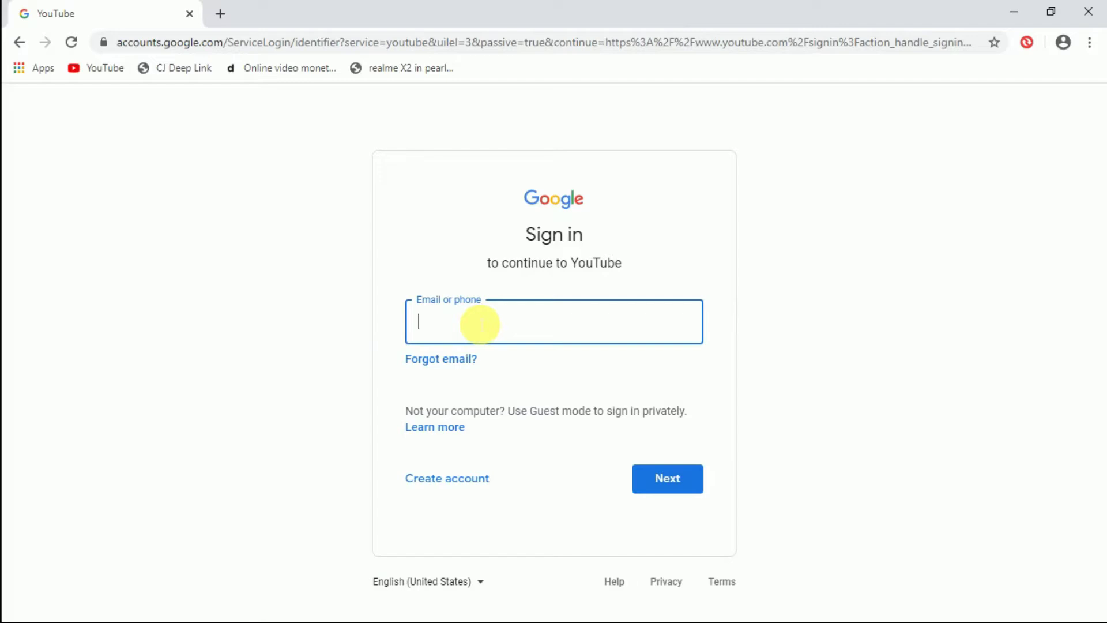
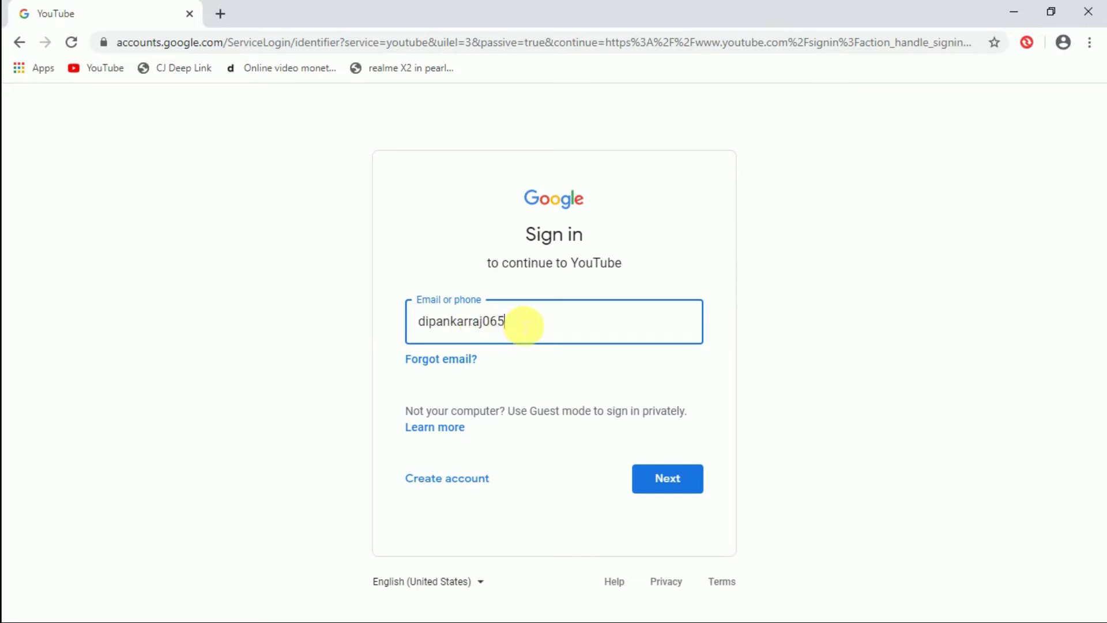
{"action": "left_click", "coordinate": [684, 497]}
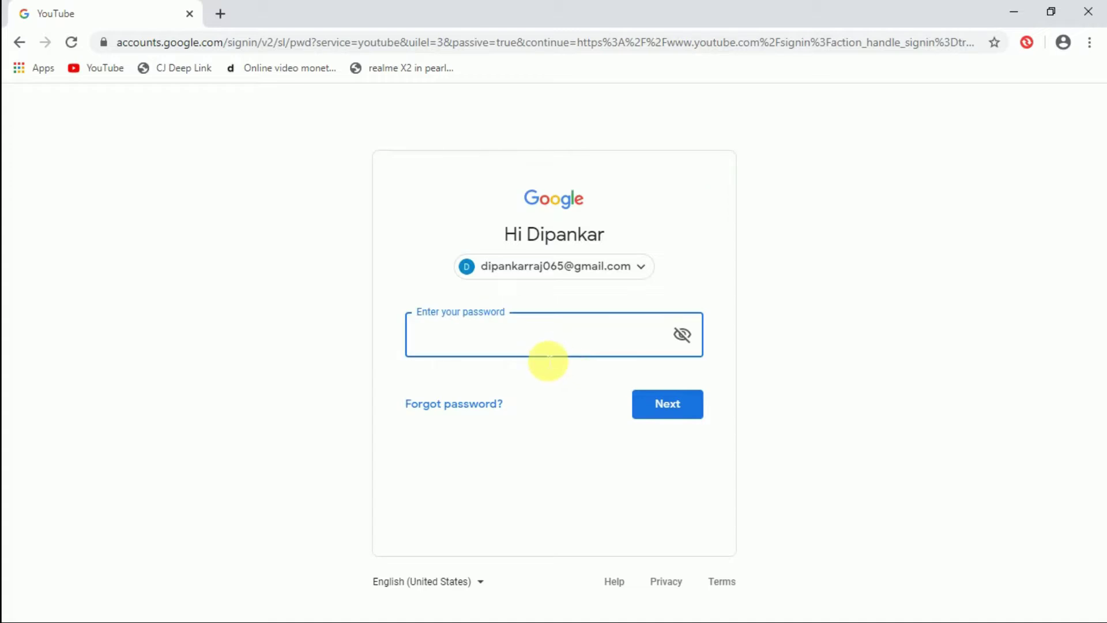
{"action": "type", "text": "••"}
{"action": "left_click", "coordinate": [648, 402]}
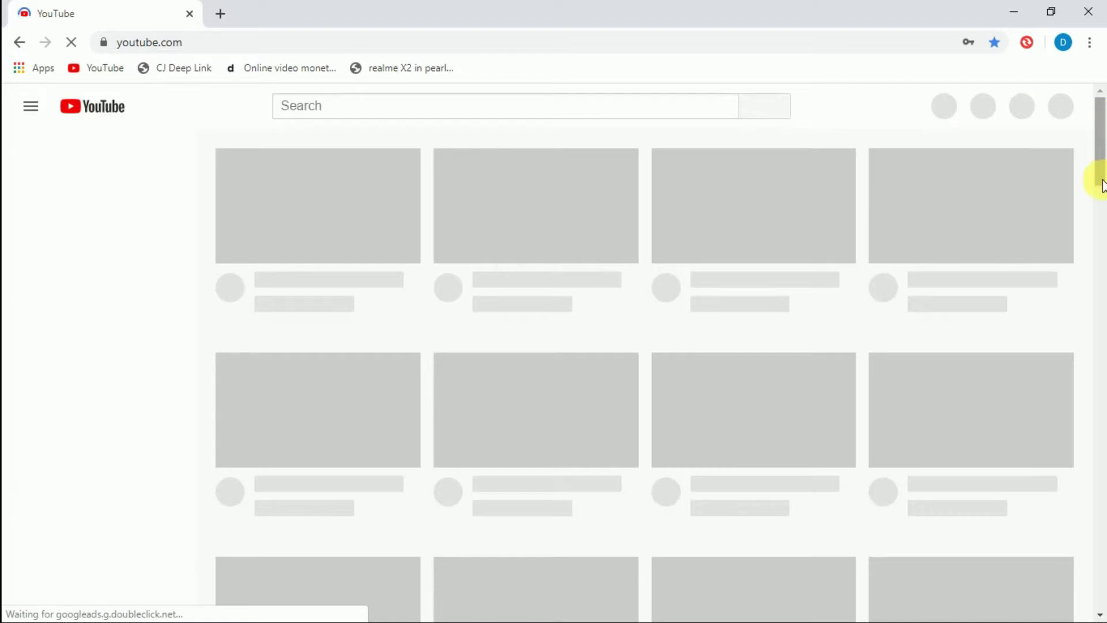
- Go to the signed-in account's own YouTube channel from the avatar menu
{"action": "scroll", "coordinate": [598, 129], "scroll_direction": "down", "scroll_amount": 3}
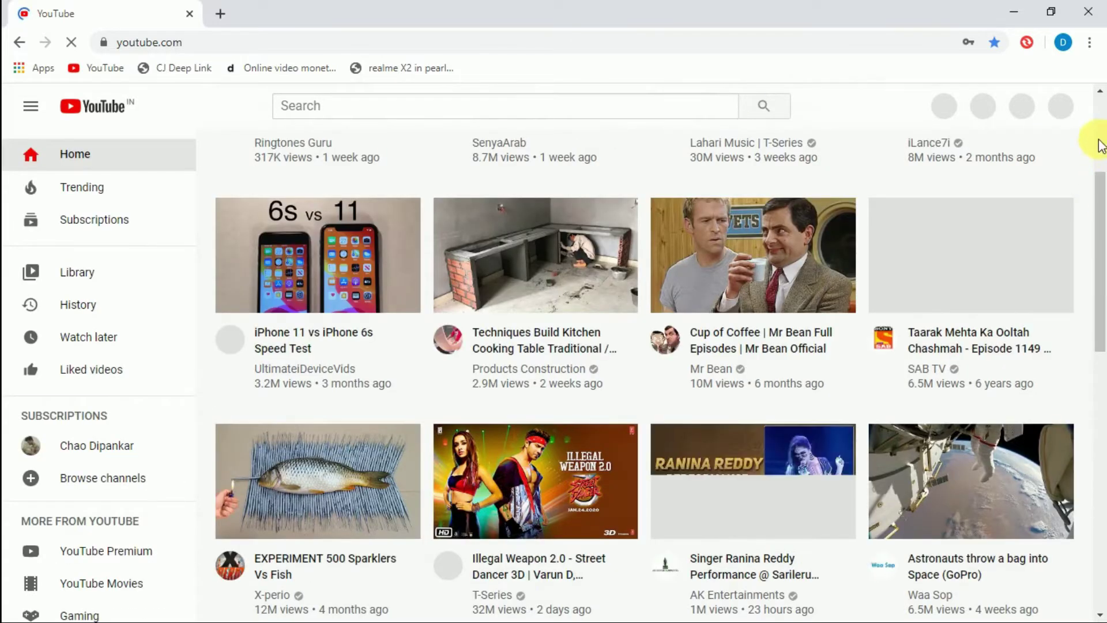
{"action": "scroll", "coordinate": [1099, 141], "scroll_direction": "up", "scroll_amount": 3}
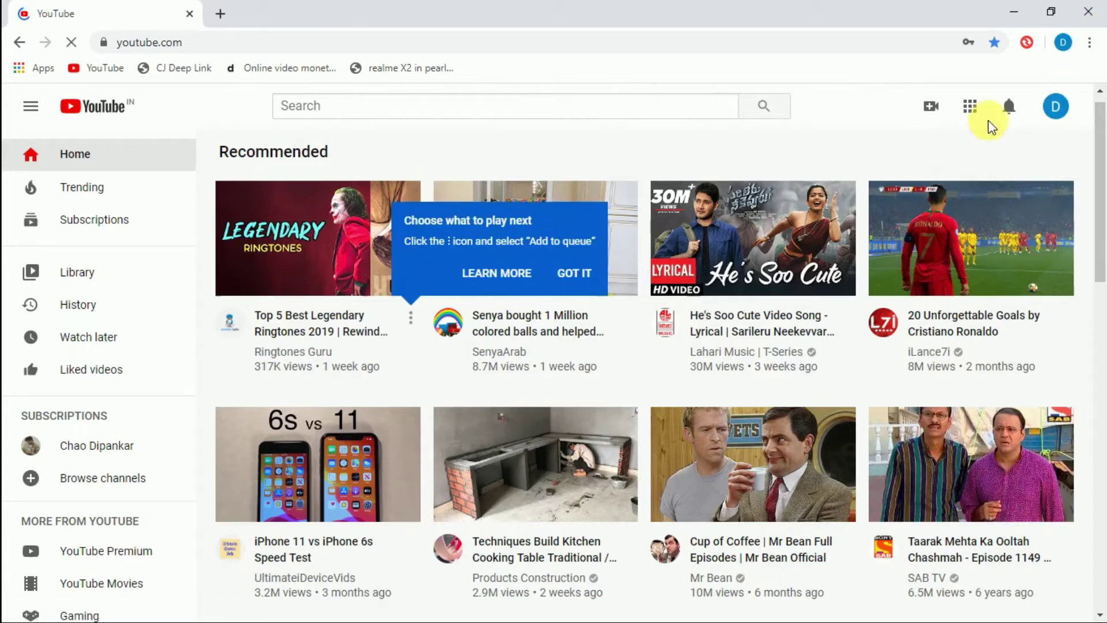
{"action": "left_click", "coordinate": [1061, 105]}
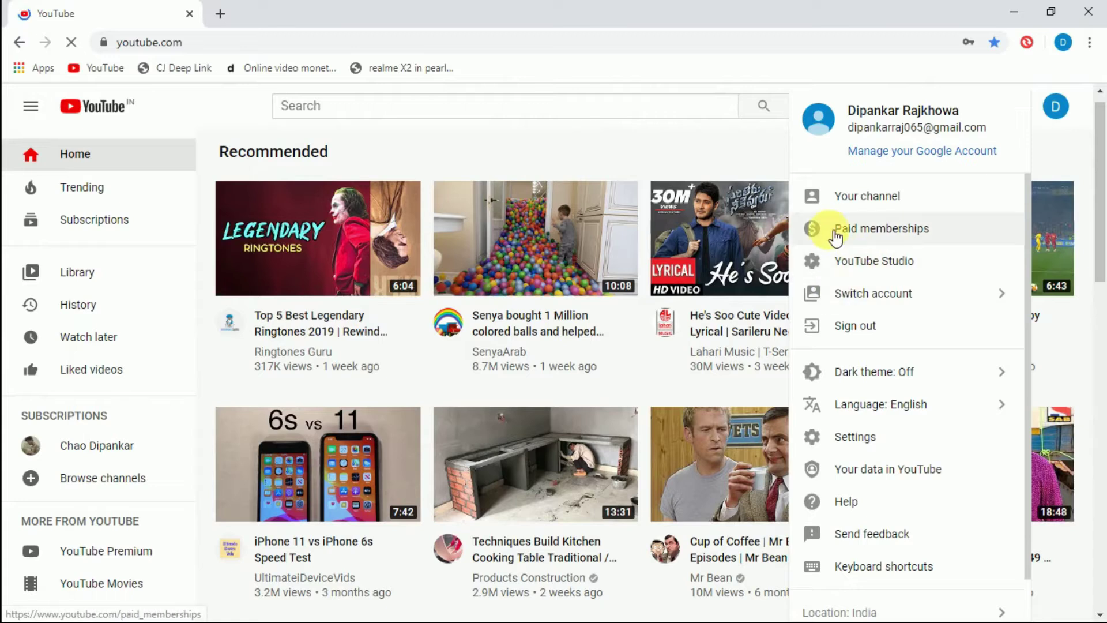
{"action": "left_click", "coordinate": [844, 199]}
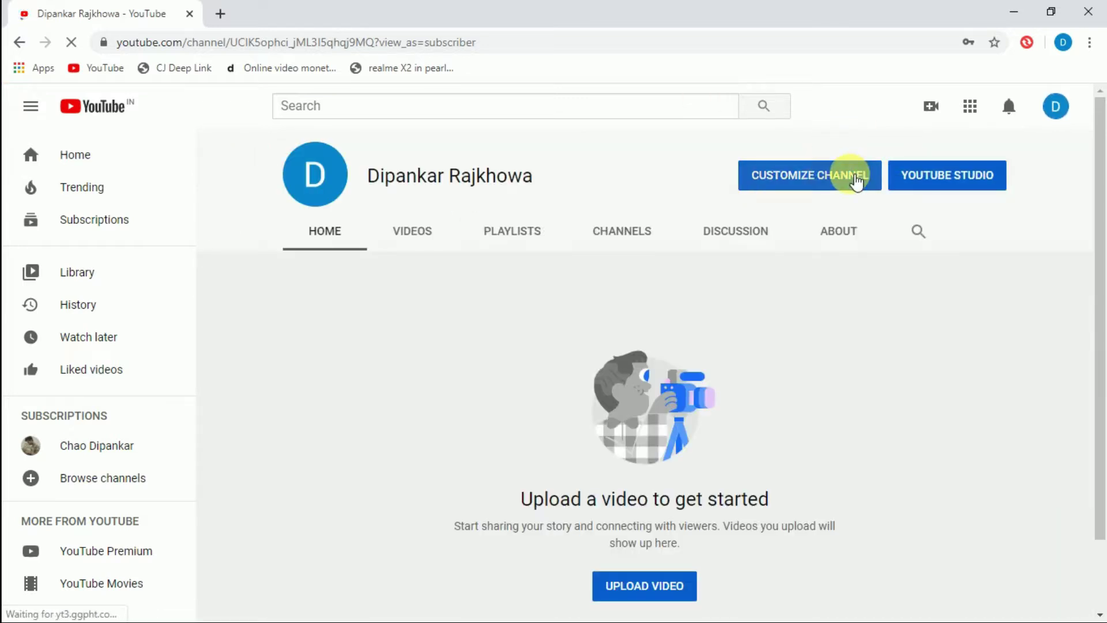
- Open the channel's YouTube Studio dashboard from Customize Channel and the avatar menu's Creator Studio
{"action": "left_click", "coordinate": [856, 182]}
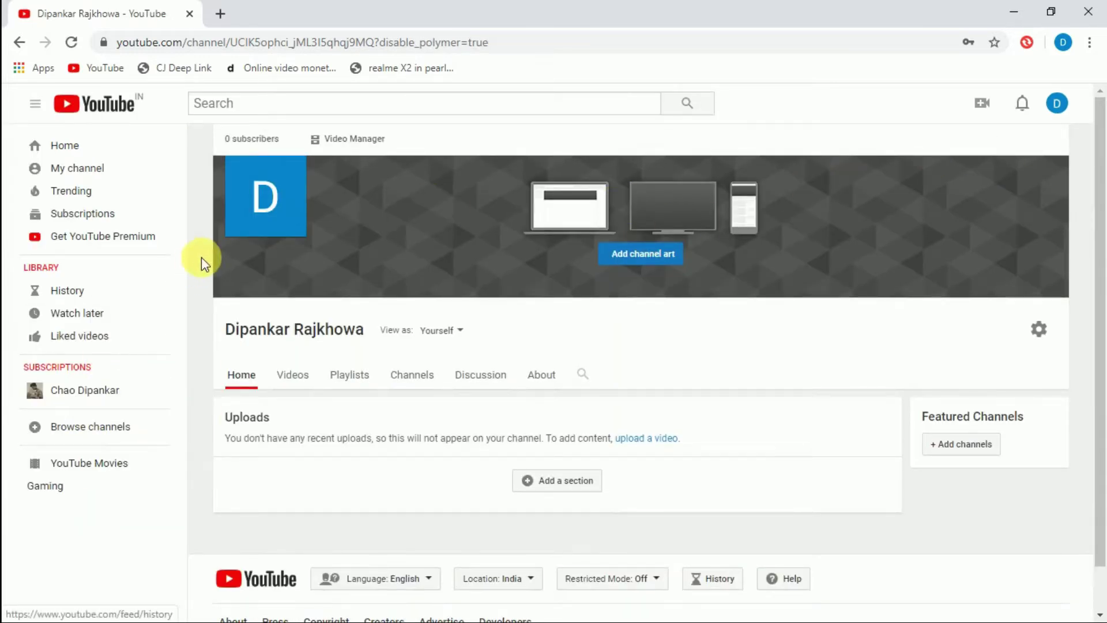
{"action": "left_click_drag", "start_coordinate": [1101, 228], "coordinate": [1103, 196]}
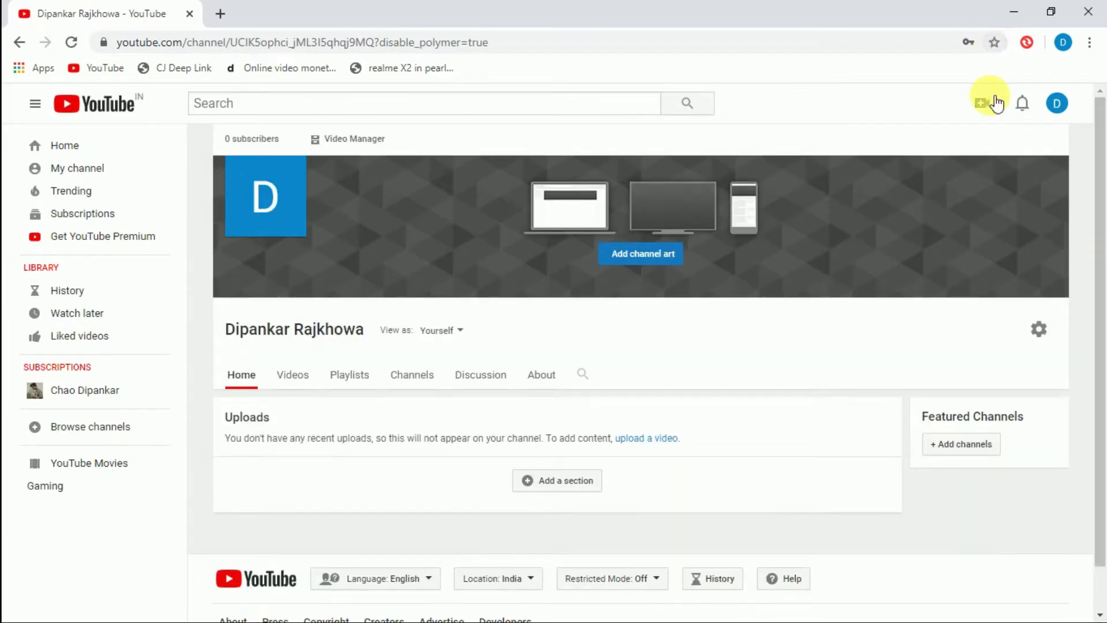
{"action": "left_click", "coordinate": [1060, 105]}
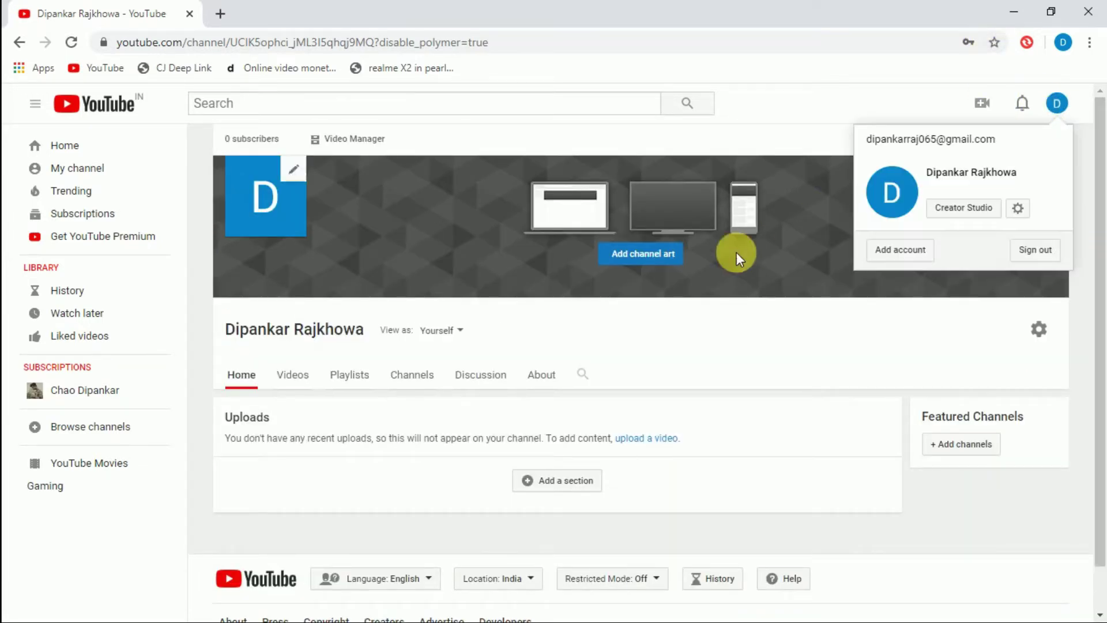
{"action": "left_click", "coordinate": [957, 211]}
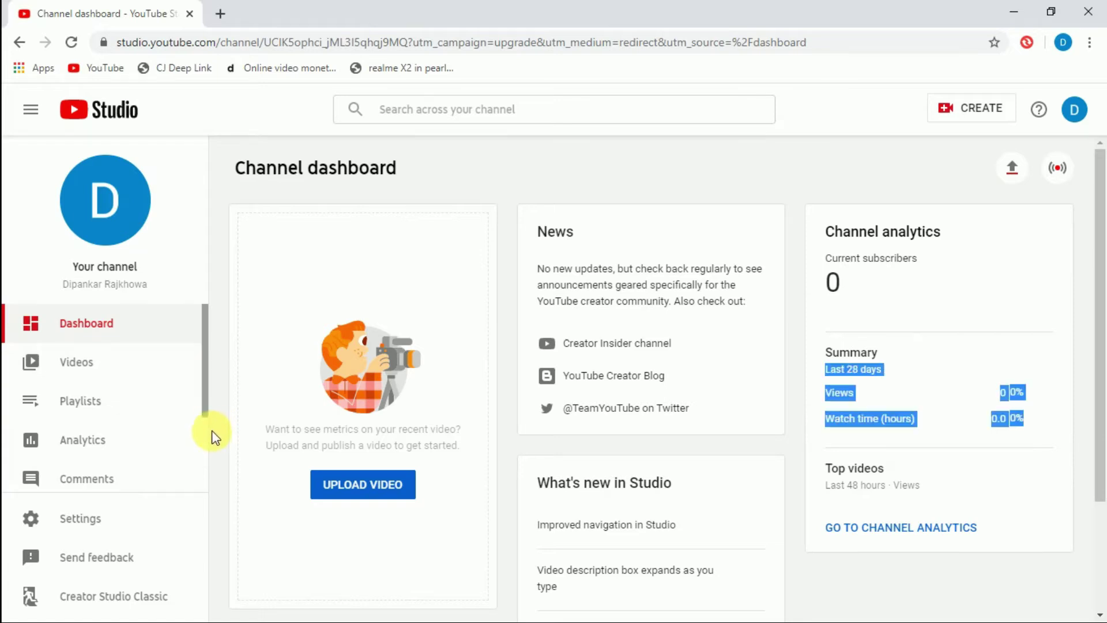
- Switch to the Creator Studio Classic dashboard, skipping the feedback prompt
{"action": "mouse_move", "coordinate": [1100, 242]}
{"action": "left_mouse_down"}
{"action": "mouse_move", "coordinate": [1098, 338]}
{"action": "mouse_move", "coordinate": [1102, 260]}
{"action": "left_mouse_up"}
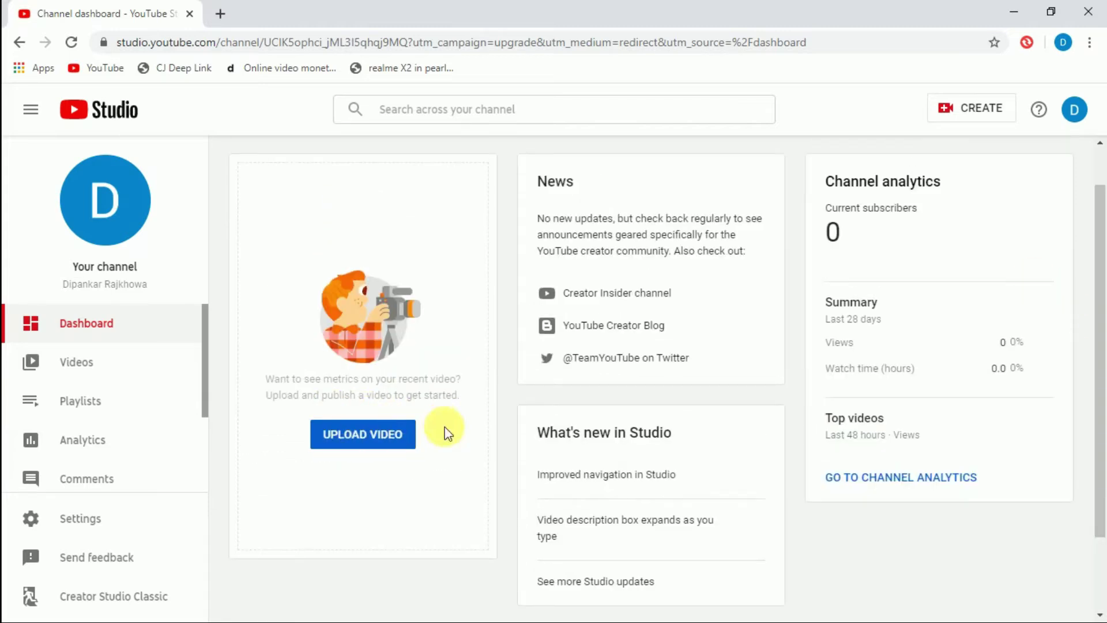
{"action": "left_click_drag", "start_coordinate": [205, 346], "coordinate": [208, 462]}
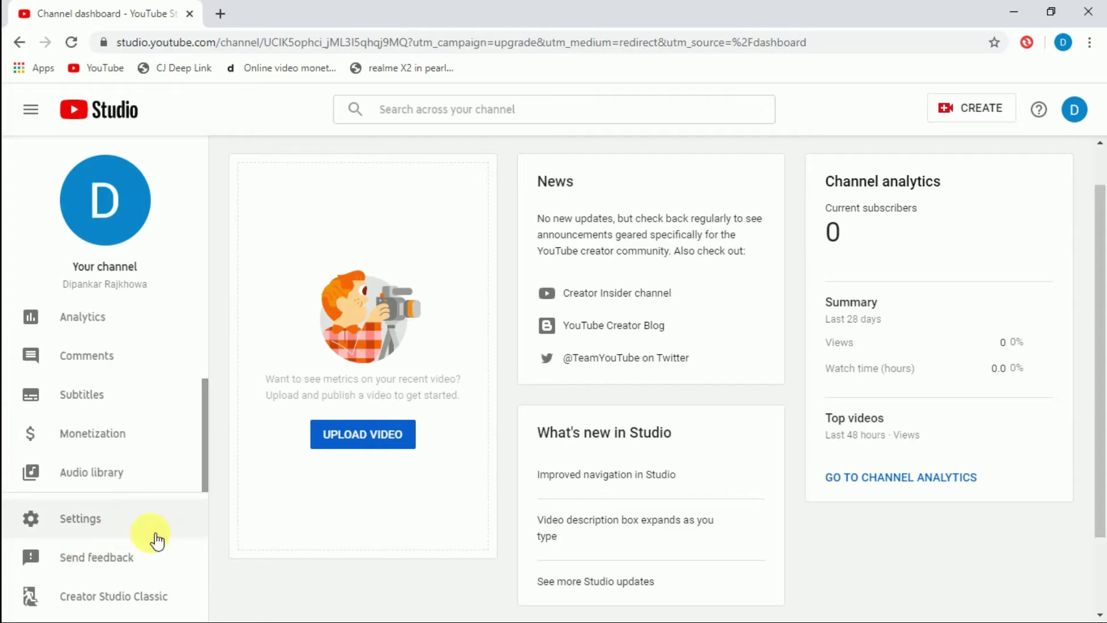
{"action": "left_click", "coordinate": [130, 601]}
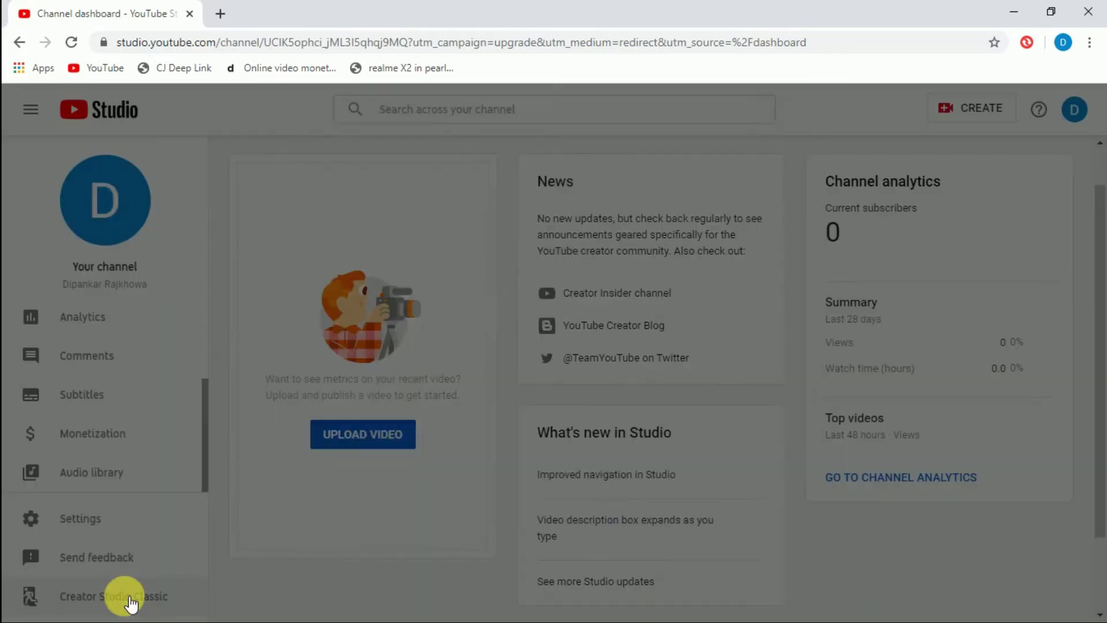
{"action": "left_click", "coordinate": [754, 563]}
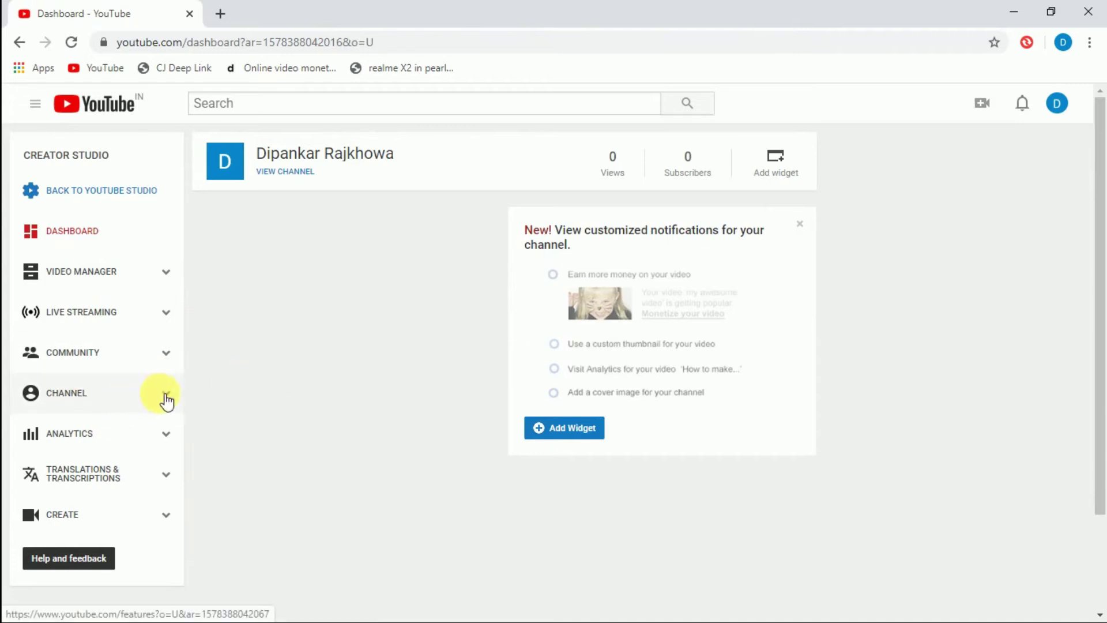
- Open the channel's Status and Features page and start account verification with Verify
{"action": "left_click", "coordinate": [119, 403]}
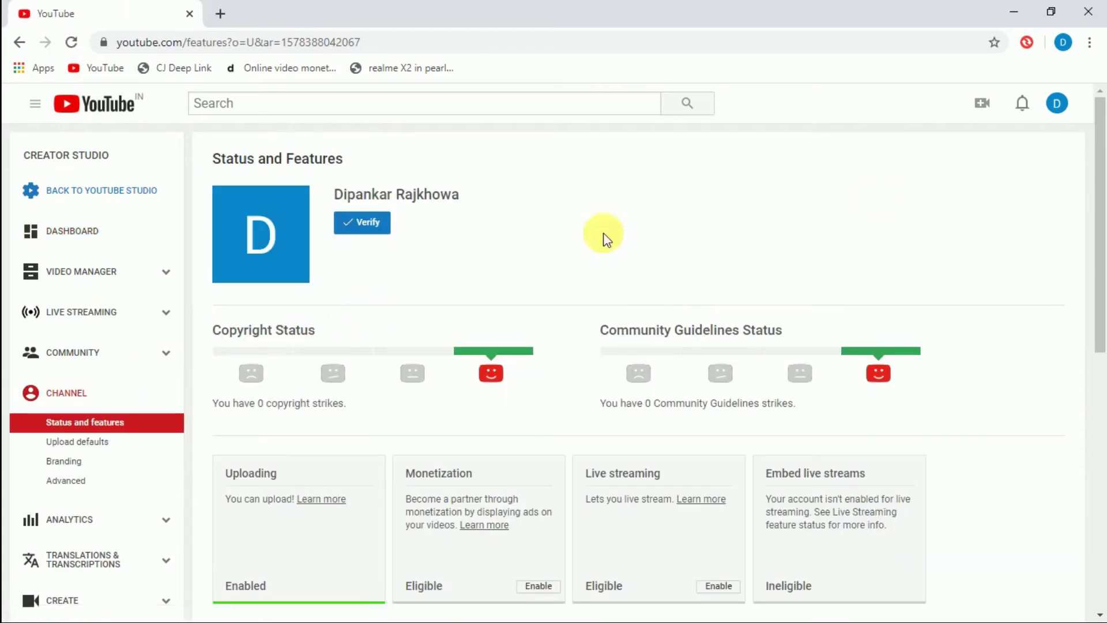
{"action": "mouse_move", "coordinate": [1102, 213]}
{"action": "left_mouse_down"}
{"action": "mouse_move", "coordinate": [1100, 227]}
{"action": "mouse_move", "coordinate": [1102, 198]}
{"action": "left_mouse_up"}
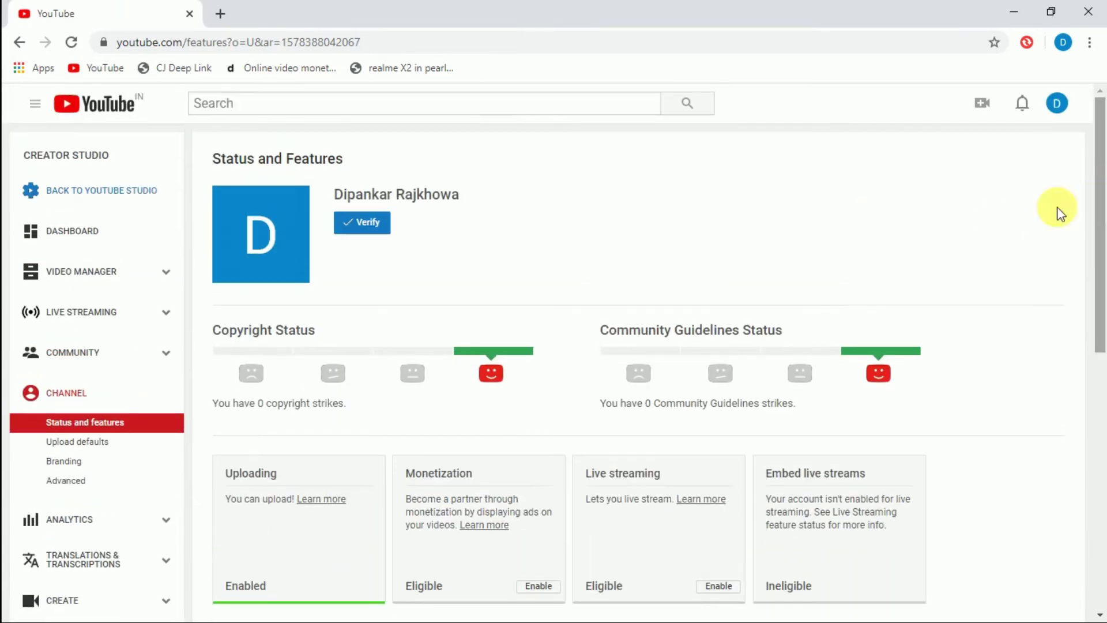
{"action": "left_click", "coordinate": [364, 229]}
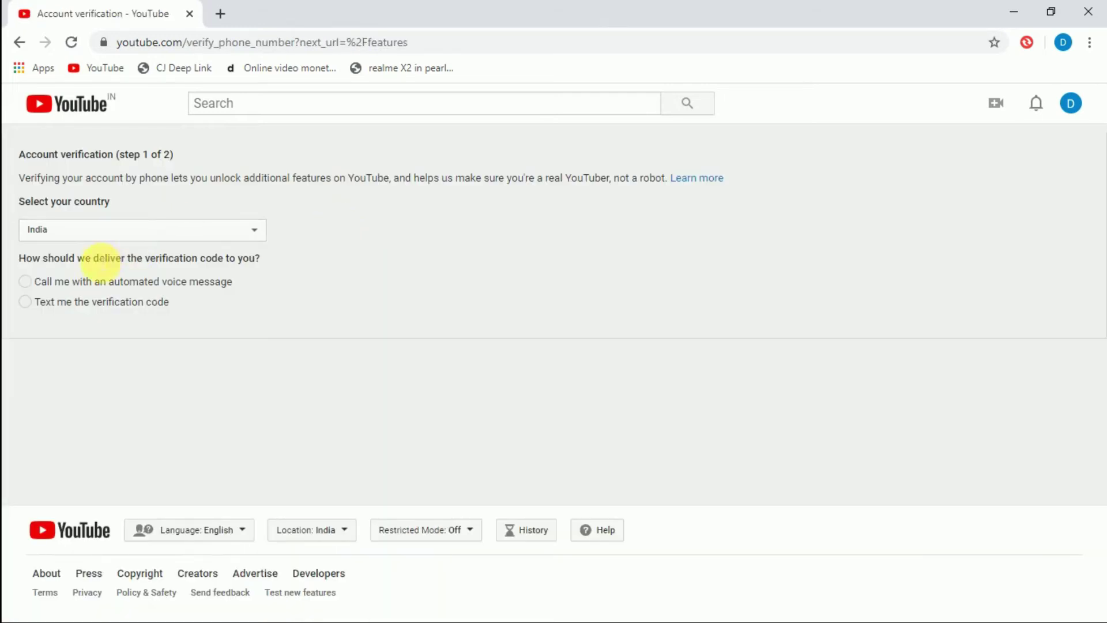
- Keep India as the country, choose text-message delivery, and submit the account's phone number
{"action": "left_click", "coordinate": [126, 231]}
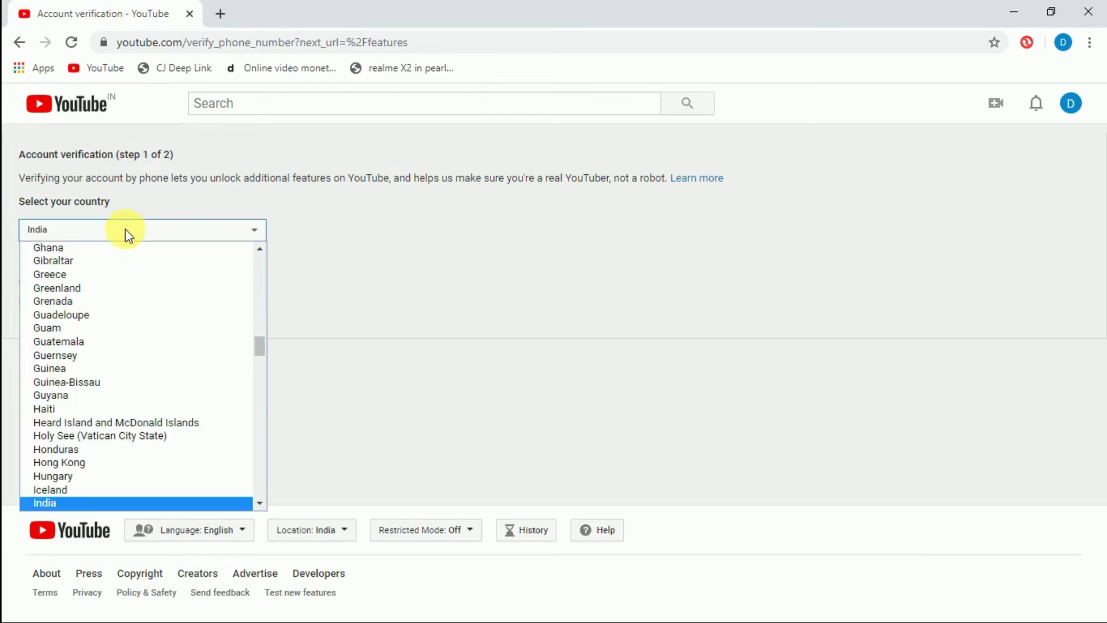
{"action": "left_click", "coordinate": [126, 230]}
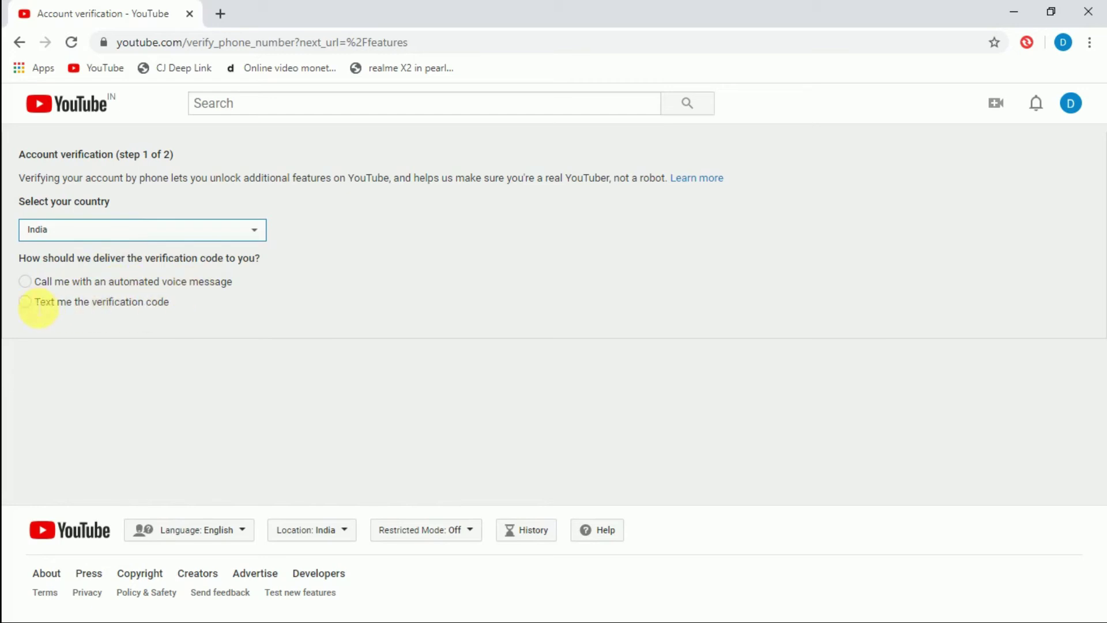
{"action": "left_click", "coordinate": [26, 302]}
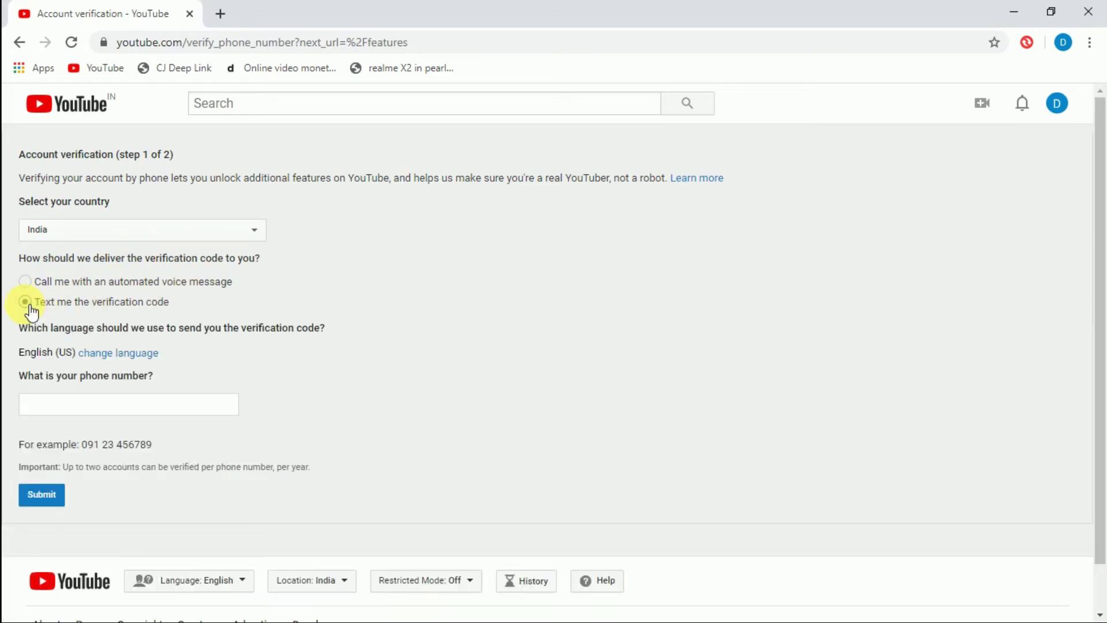
{"action": "left_click", "coordinate": [79, 412]}
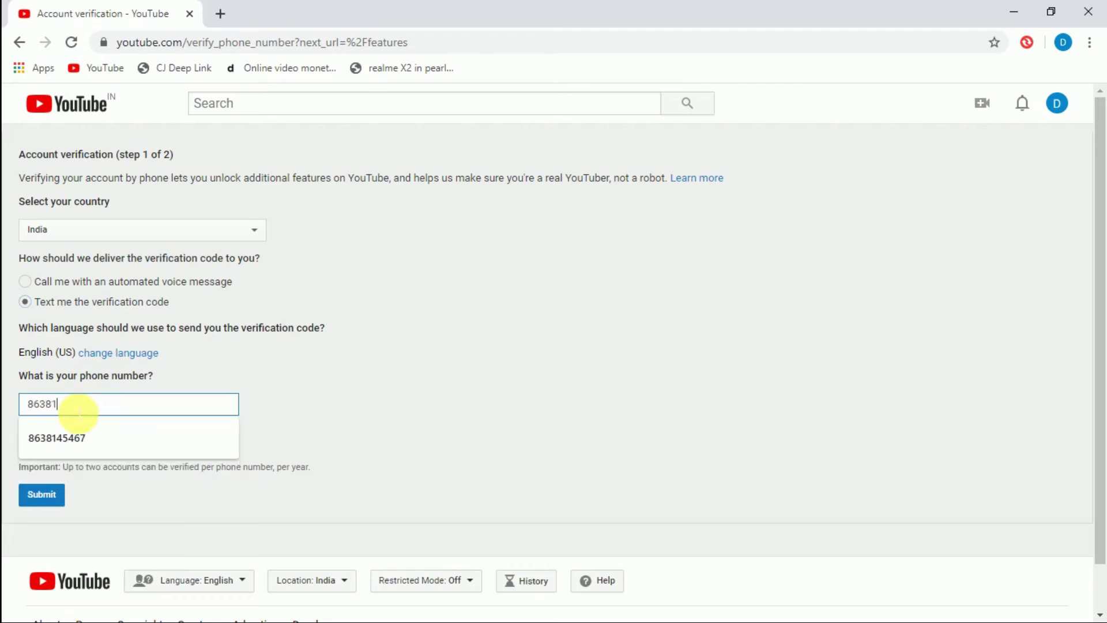
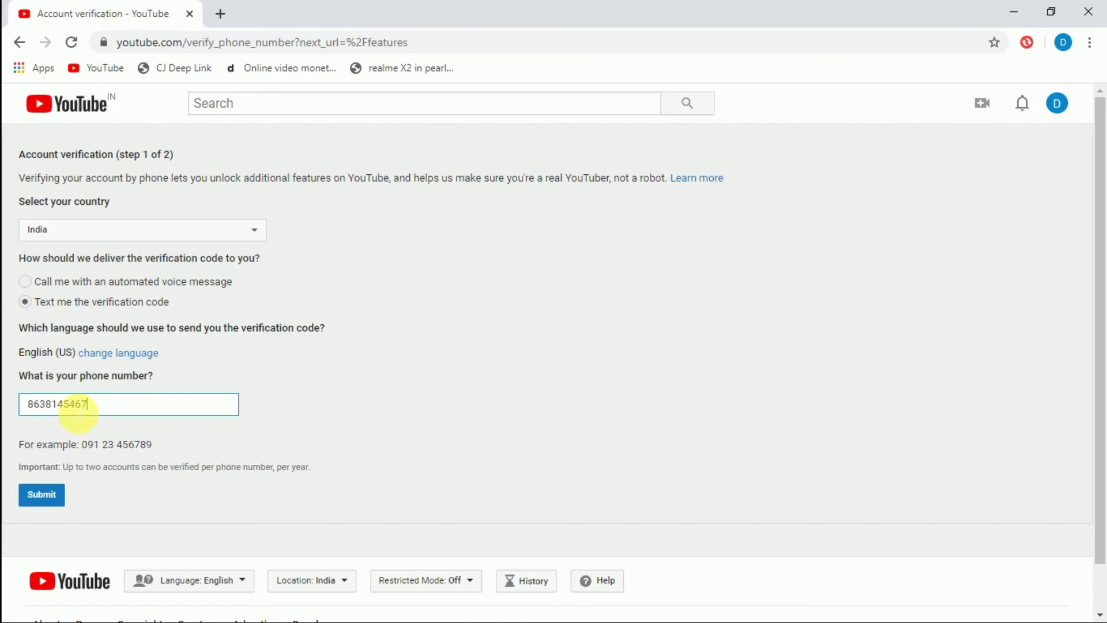
{"action": "left_click", "coordinate": [53, 495]}
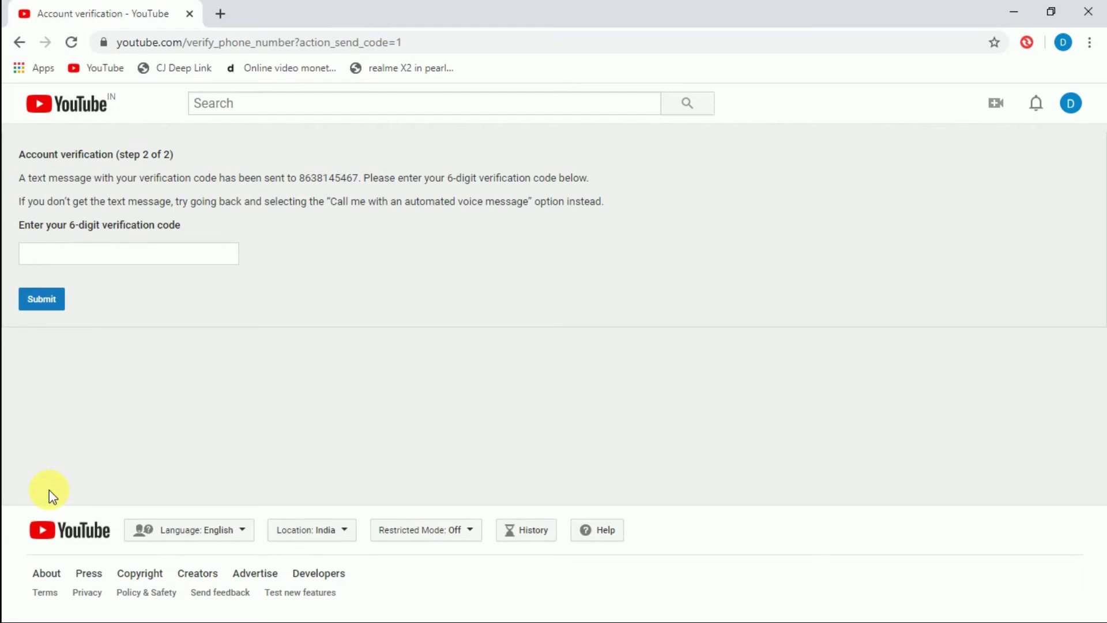
- Submit the texted 6-digit code and return to Status and Features showing Verified
{"action": "left_click", "coordinate": [100, 265]}
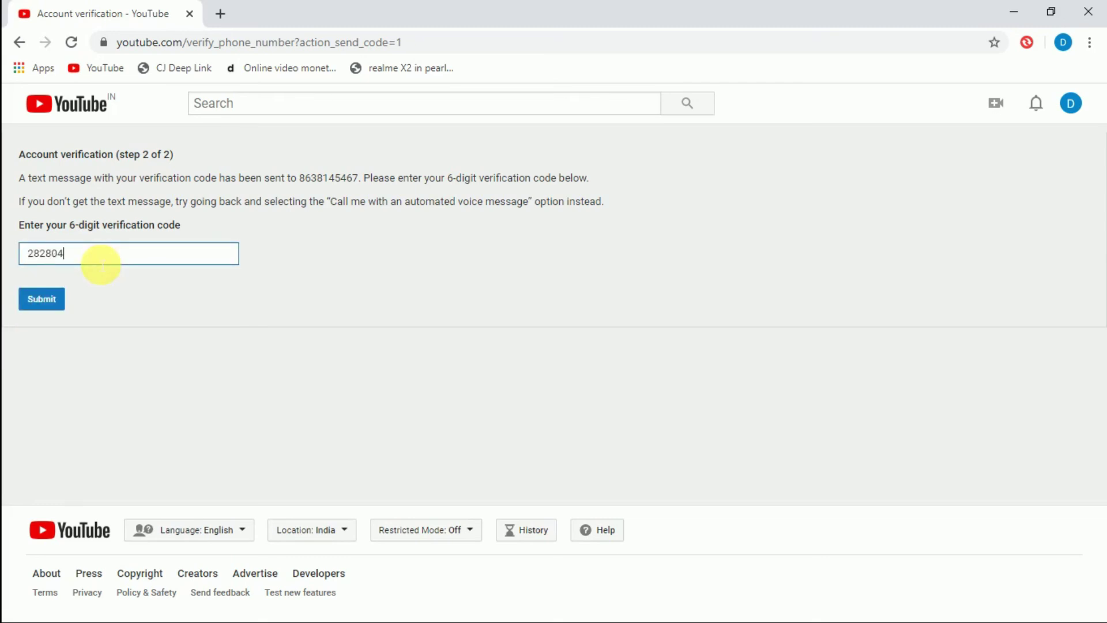
{"action": "left_click", "coordinate": [45, 304]}
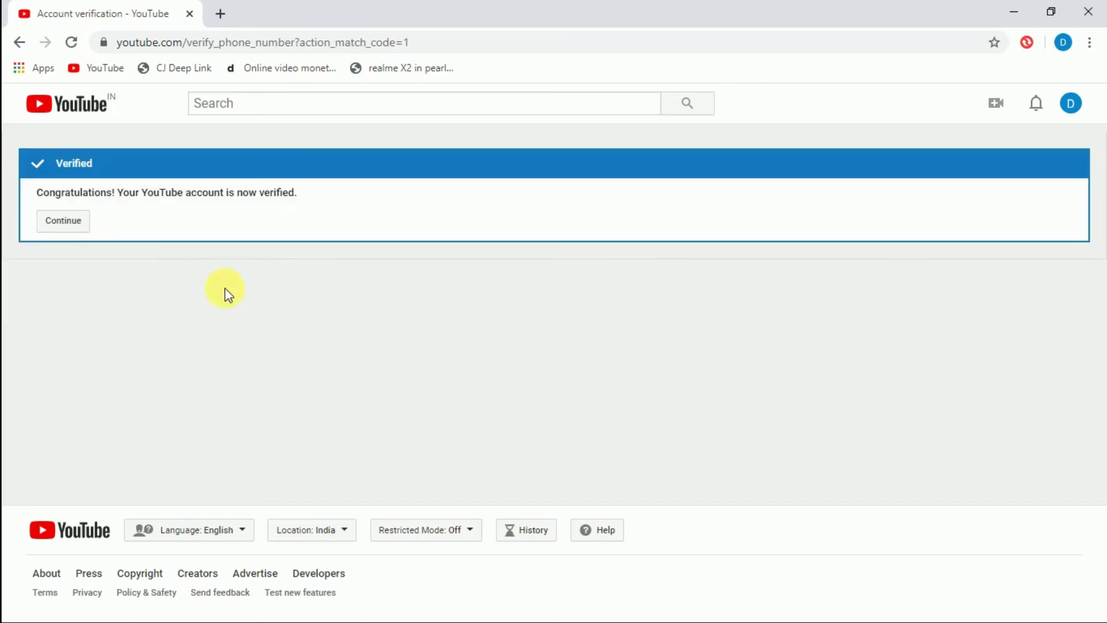
{"action": "left_click", "coordinate": [78, 226]}
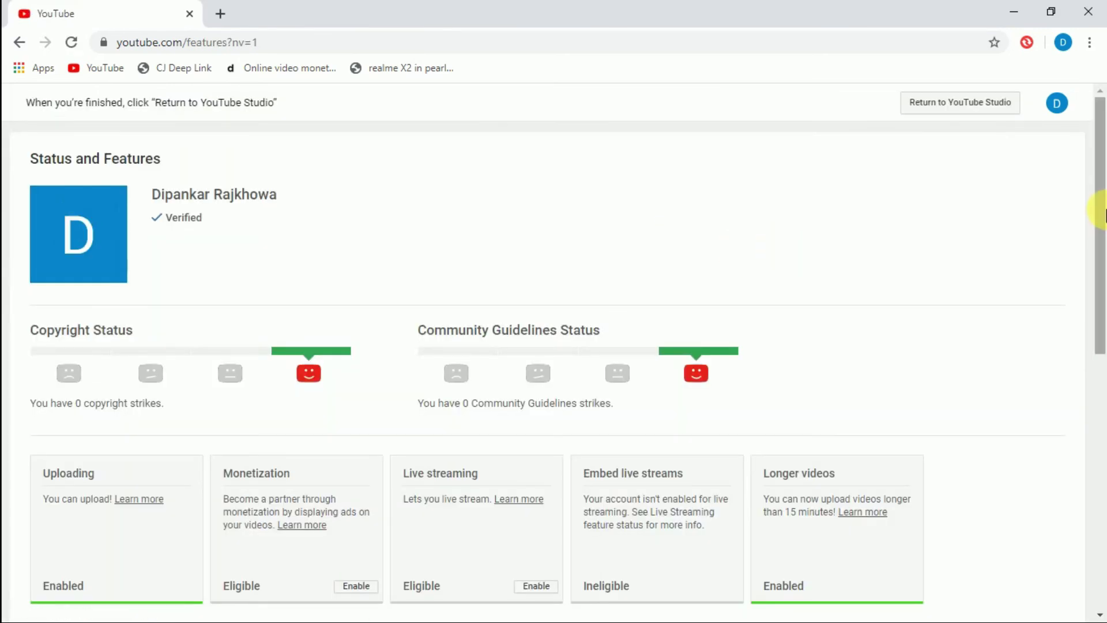
{"action": "left_click_drag", "start_coordinate": [1102, 210], "coordinate": [1093, 254]}
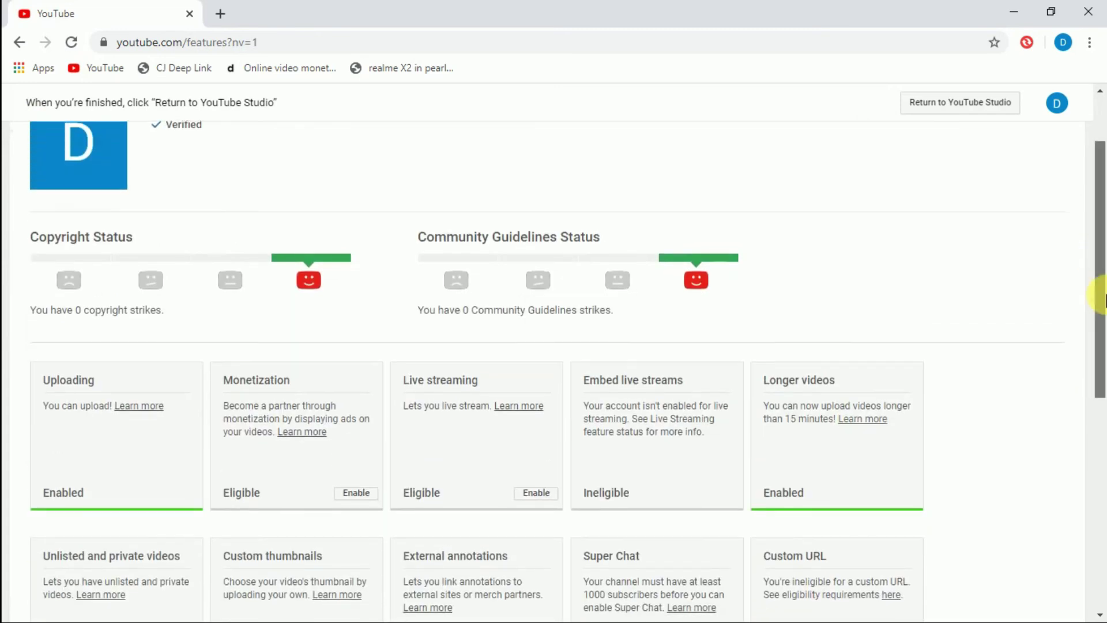
{"action": "left_click_drag", "start_coordinate": [1104, 297], "coordinate": [1085, 202]}
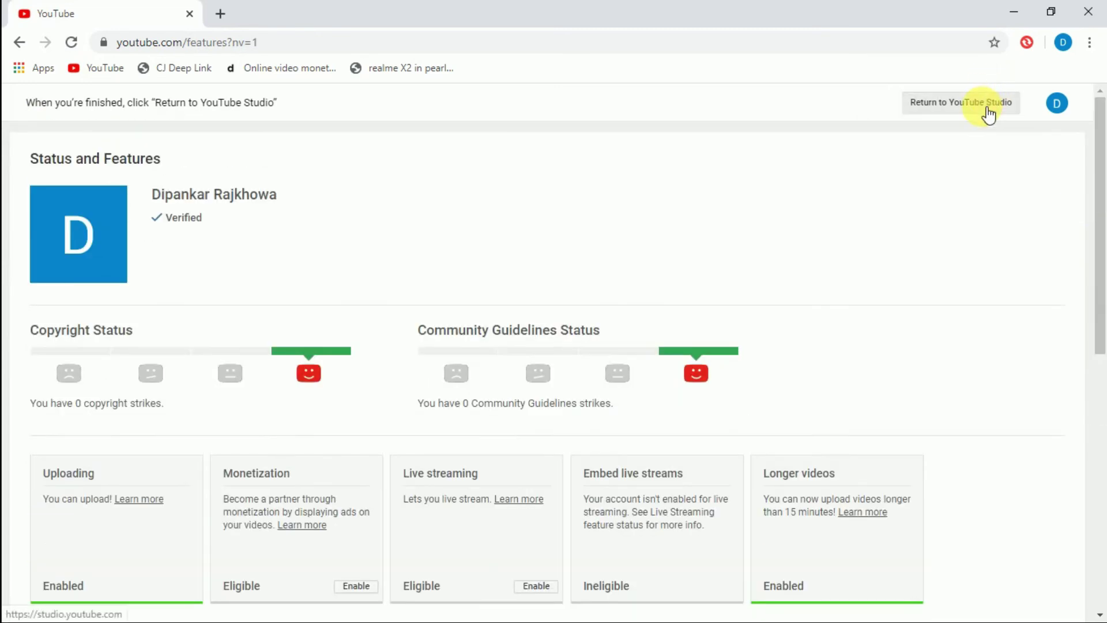